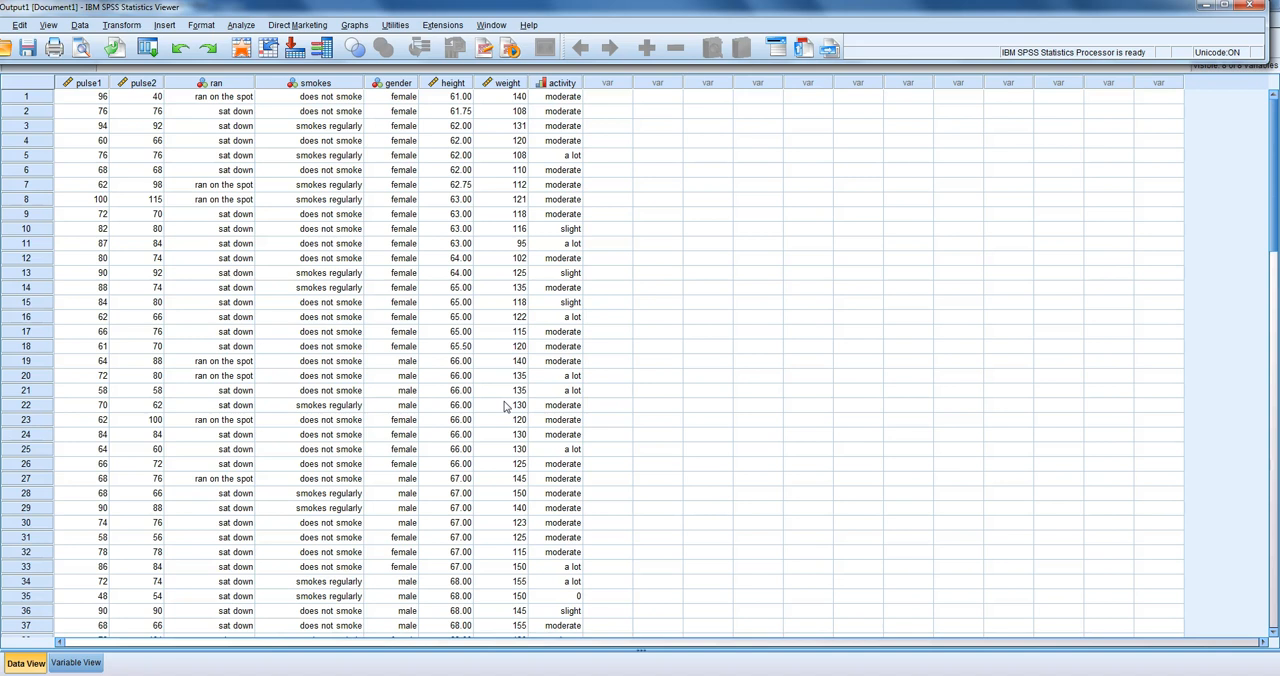
# Step: Start a Frequencies analysis from Descriptive Statistics and add weight in pounds as the variable to analyze
pyautogui.click(245, 27)
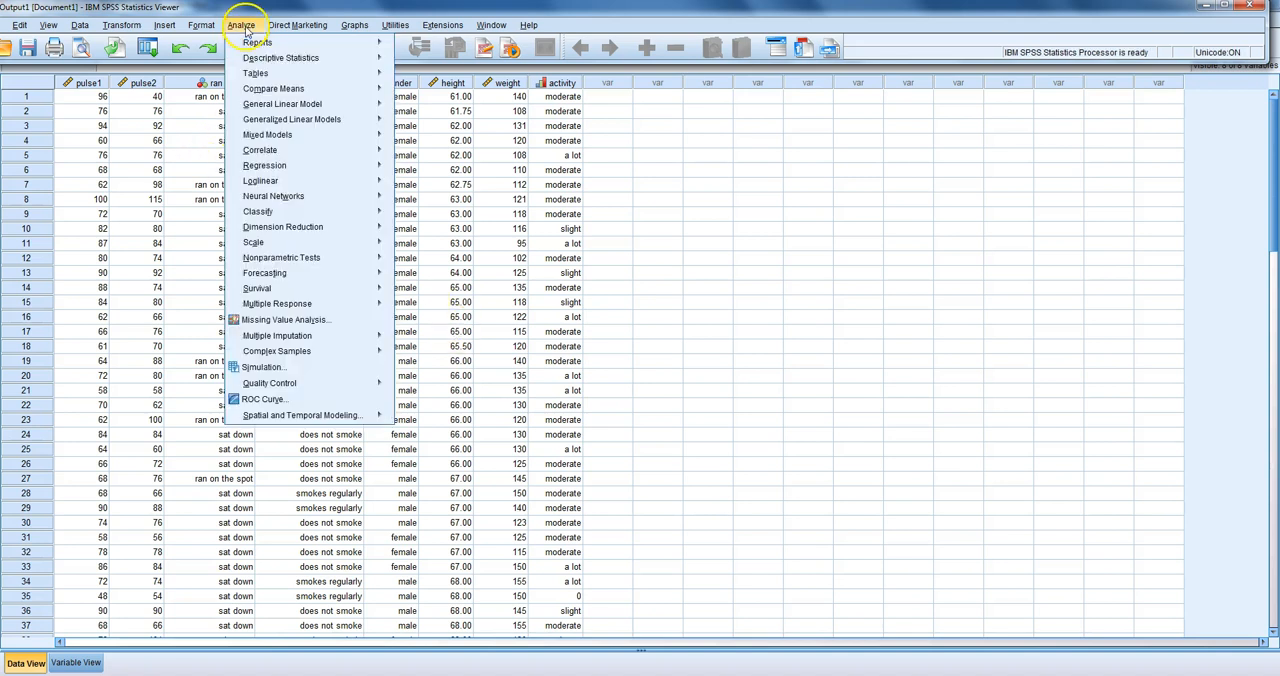
pyautogui.moveTo(268, 64)
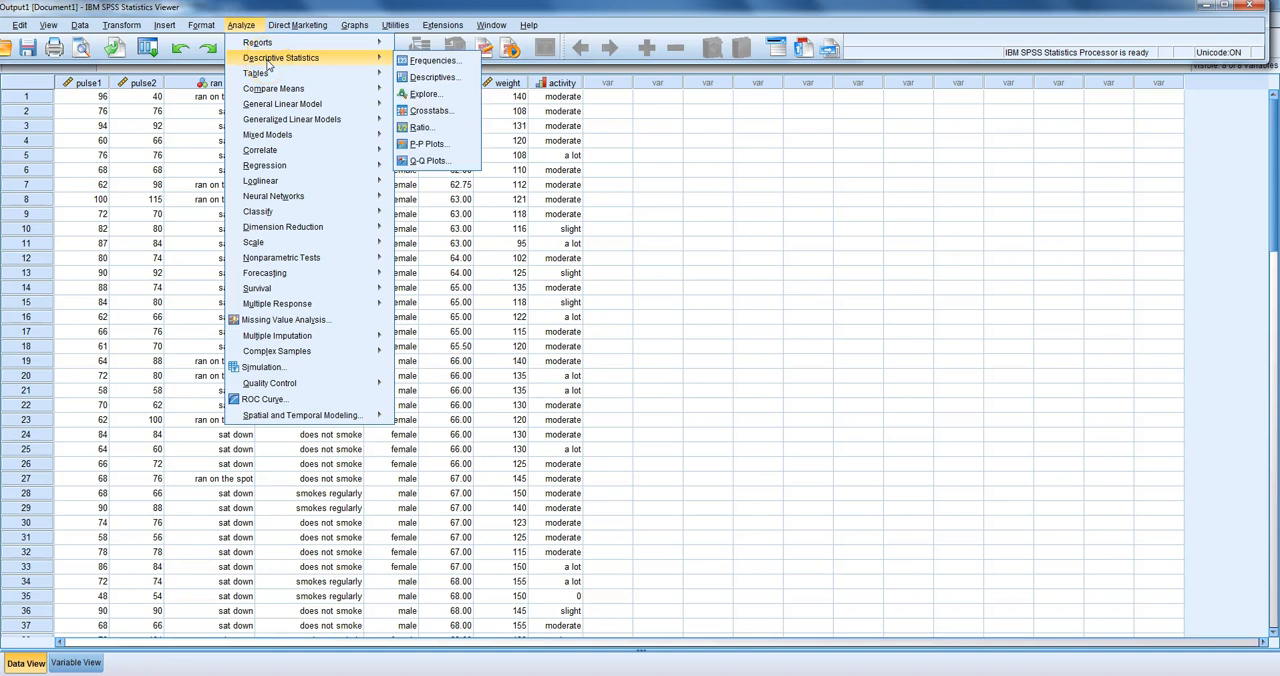
pyautogui.click(433, 62)
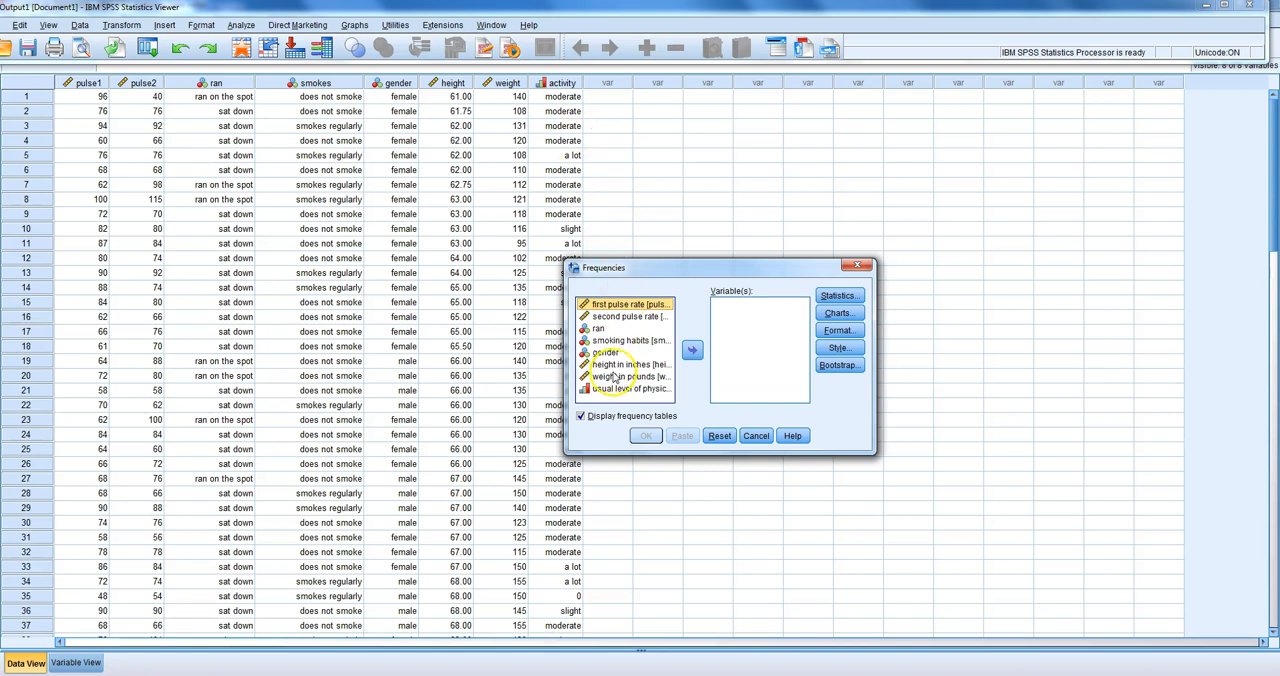
pyautogui.moveTo(628, 376); pyautogui.dragTo(736, 344)
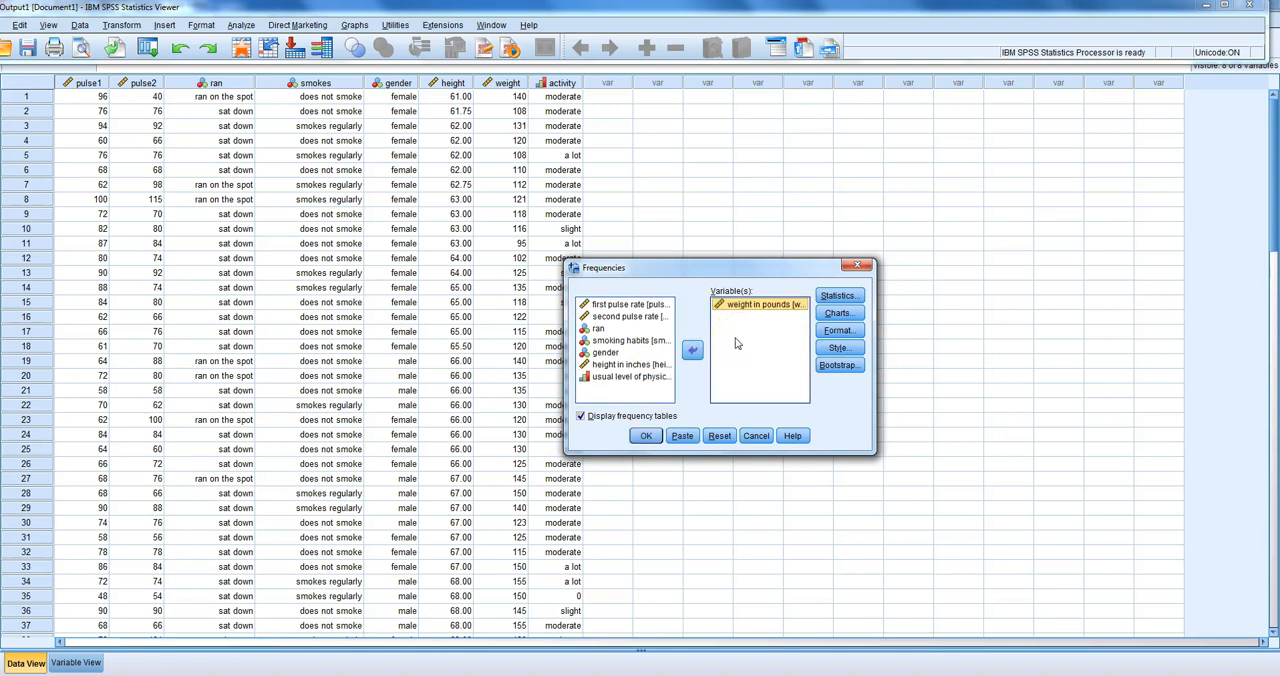
# Step: Request the mean, median, mode, standard deviation, range and quartiles for the frequency analysis
pyautogui.click(835, 302)
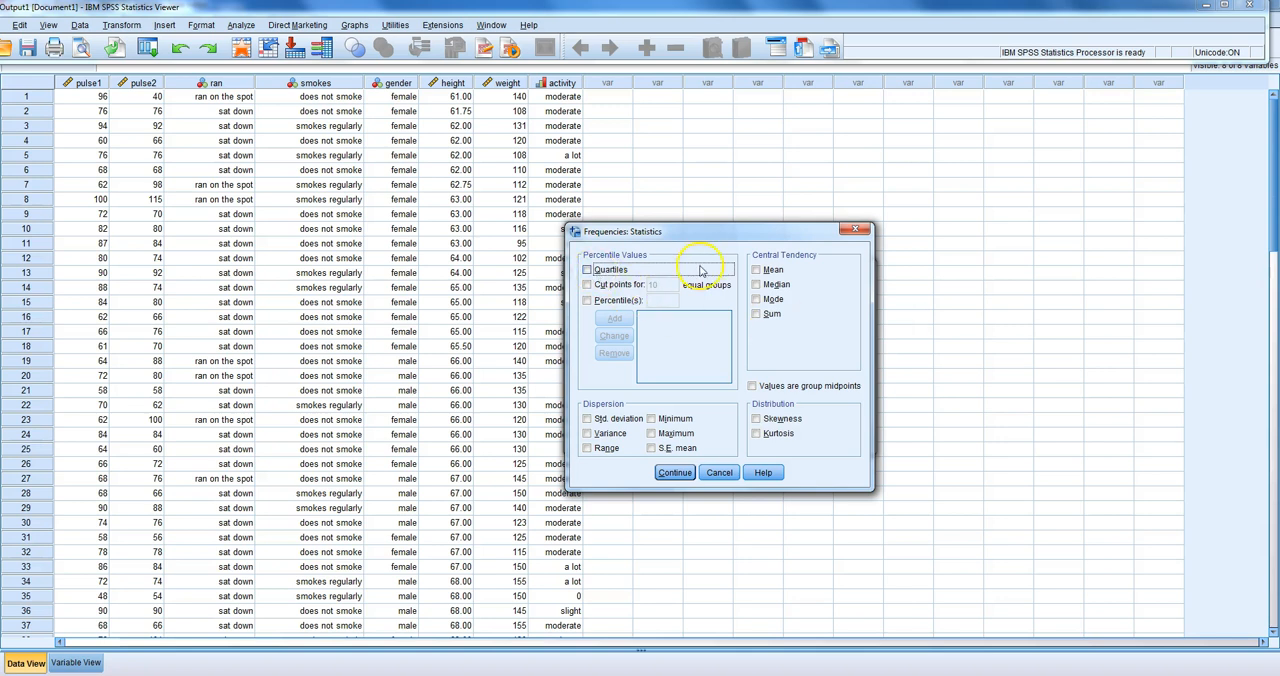
pyautogui.click(757, 270)
pyautogui.click(757, 285)
pyautogui.click(756, 300)
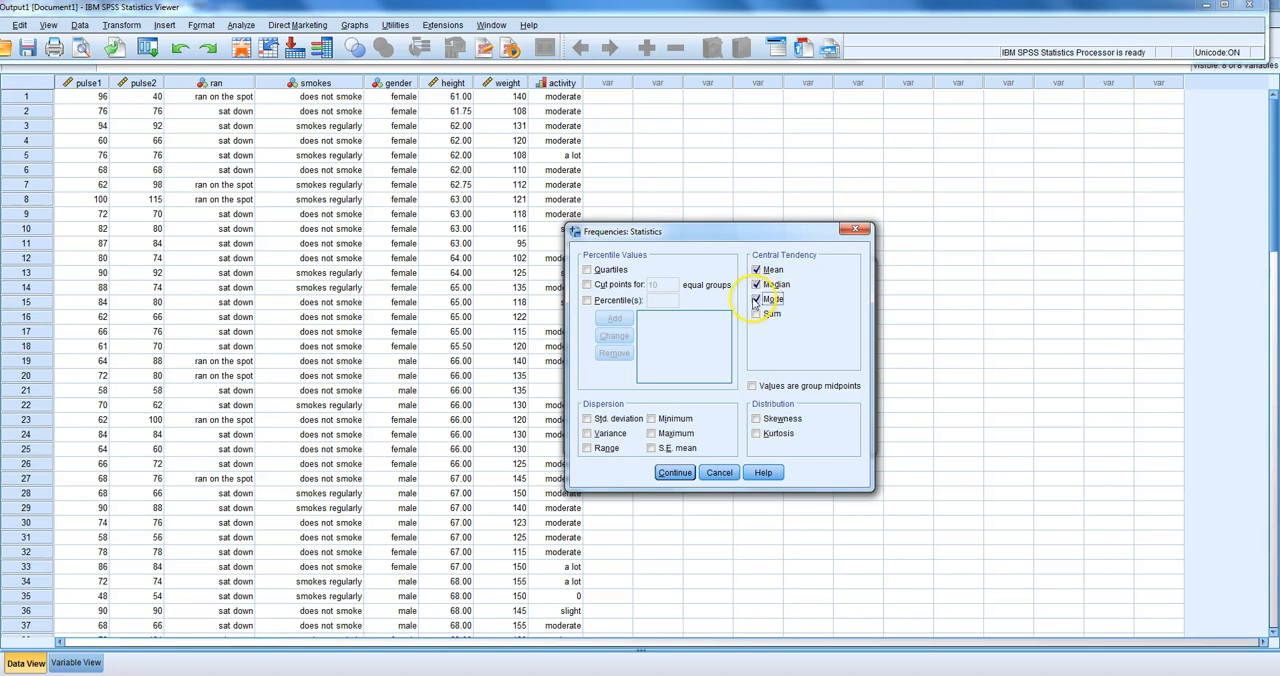
pyautogui.click(587, 419)
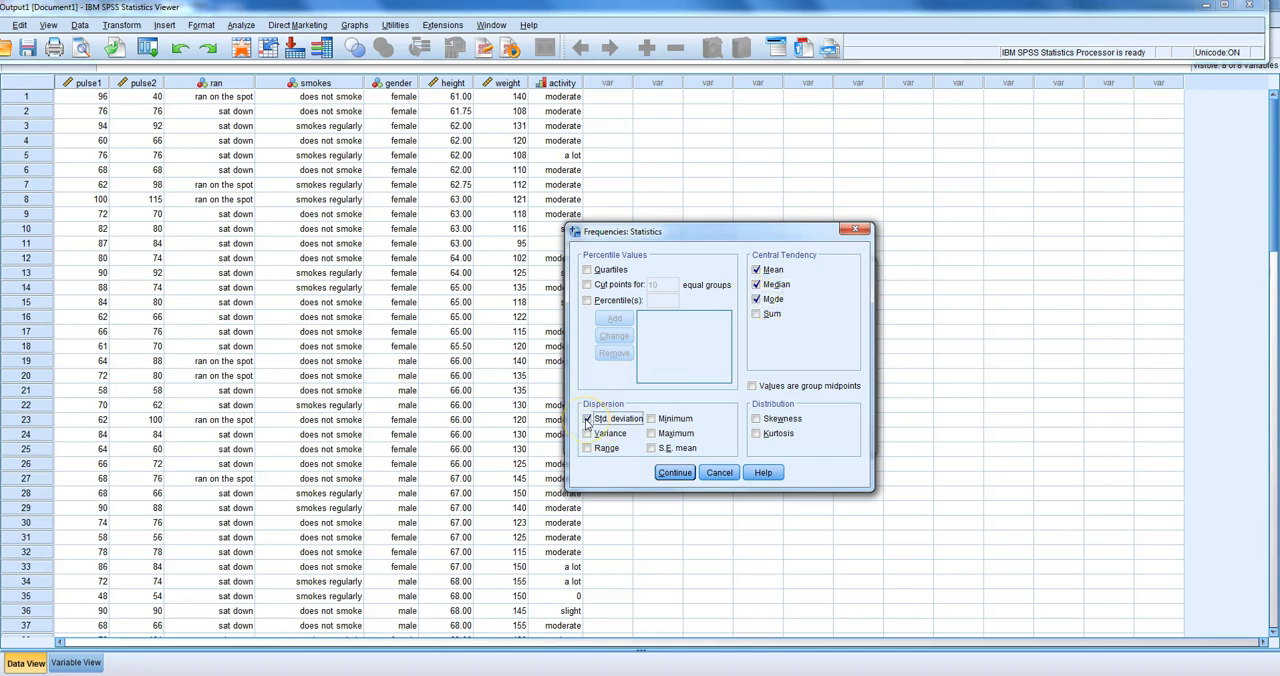
pyautogui.click(587, 449)
pyautogui.click(588, 270)
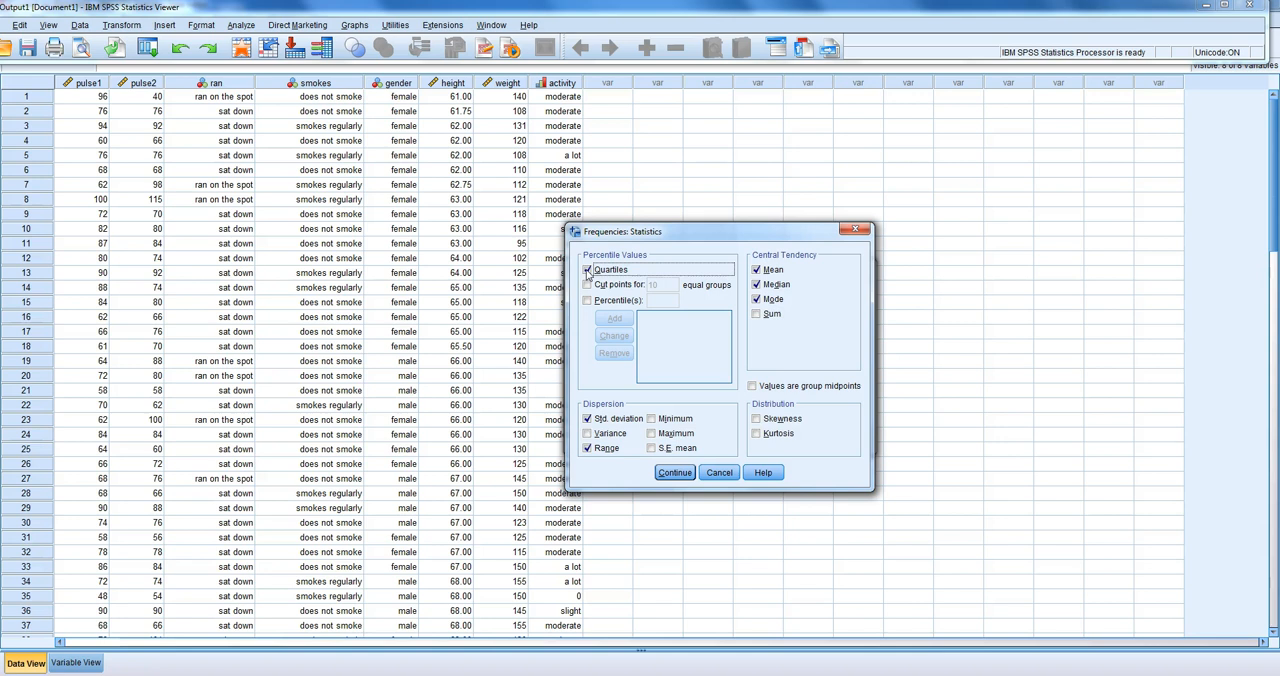
pyautogui.click(674, 472)
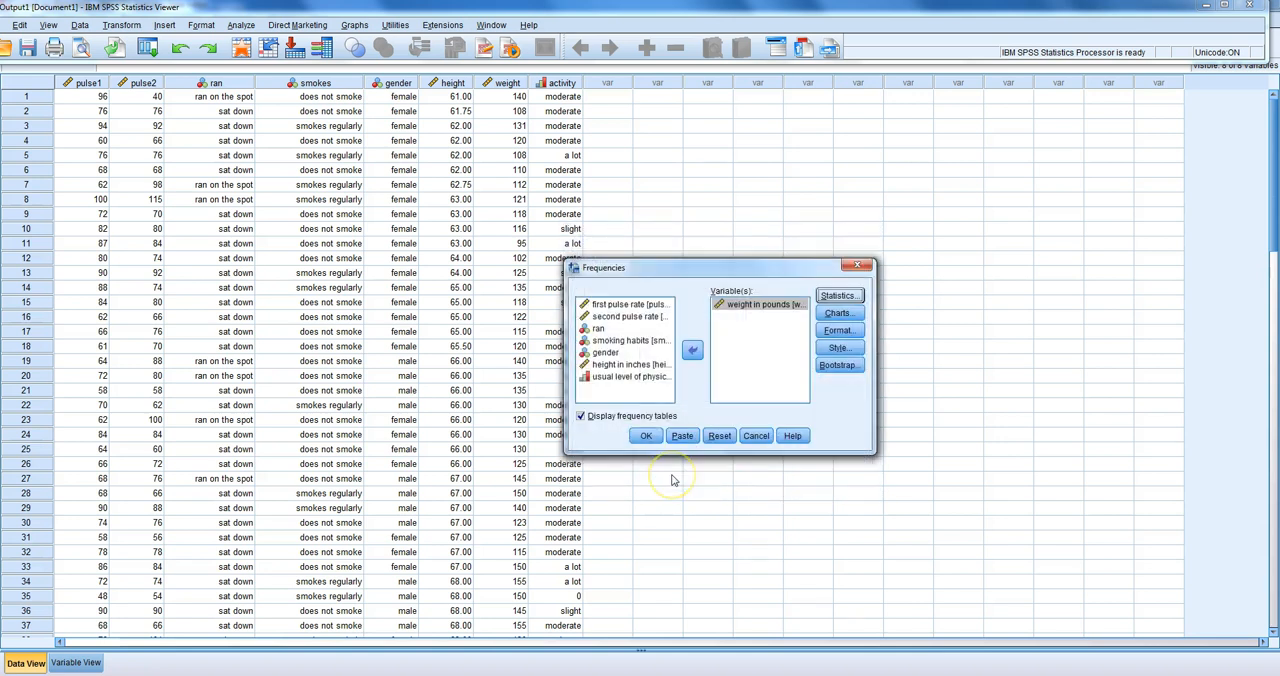
# Step: Run the frequency analysis for weight in pounds and review its statistics and frequency table
pyautogui.click(646, 436)
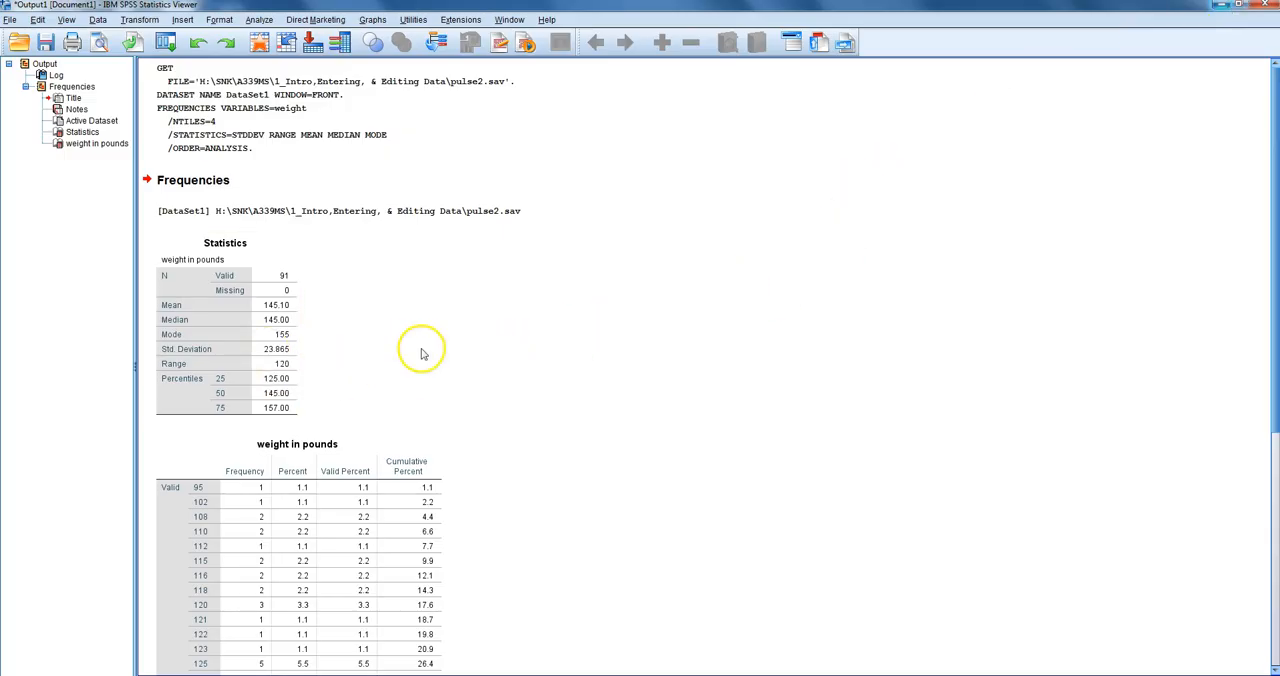
pyautogui.click(369, 314)
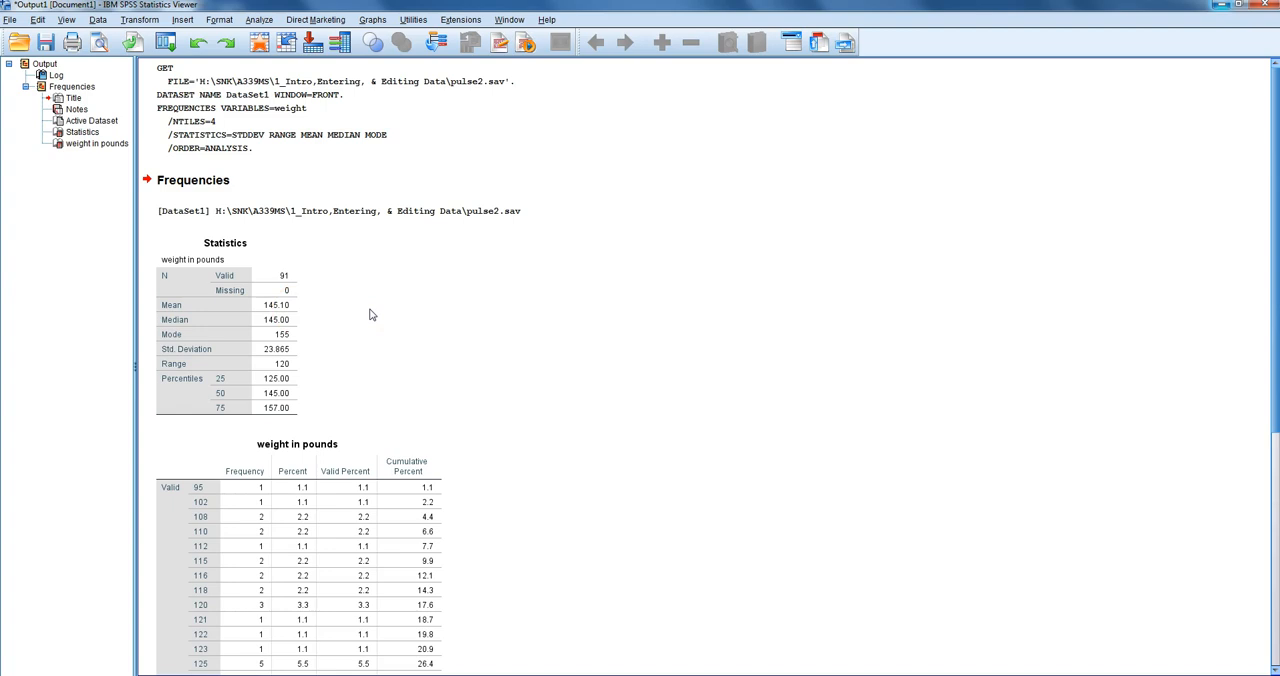
pyautogui.click(303, 360)
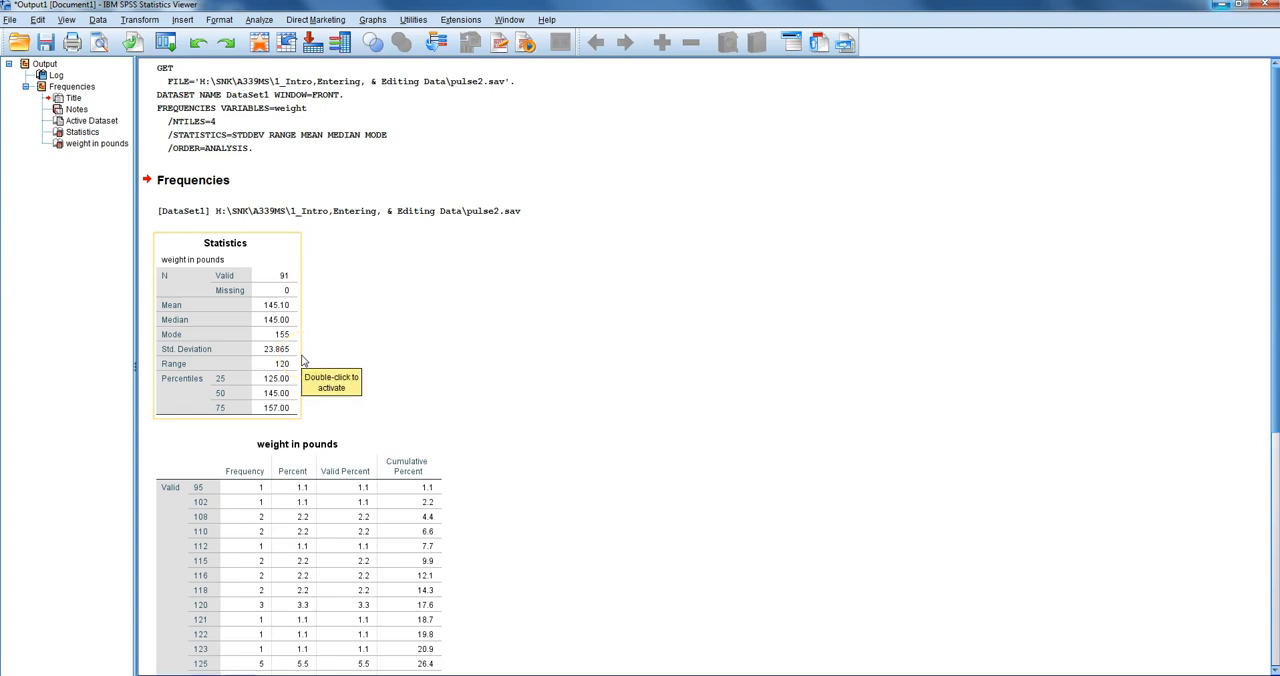
pyautogui.click(194, 562)
pyautogui.click(743, 549)
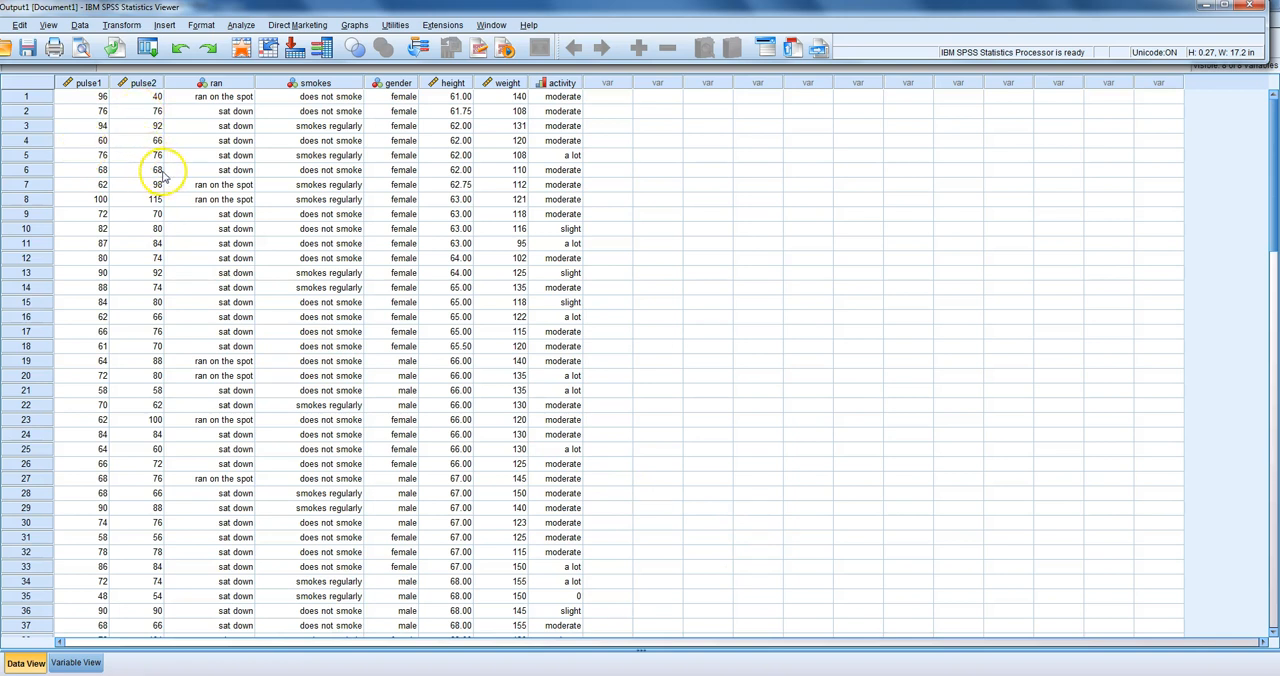
# Step: In a new Frequencies analysis, replace weight in pounds with the first and second pulse rate variables
pyautogui.click(246, 27)
pyautogui.moveTo(270, 62)
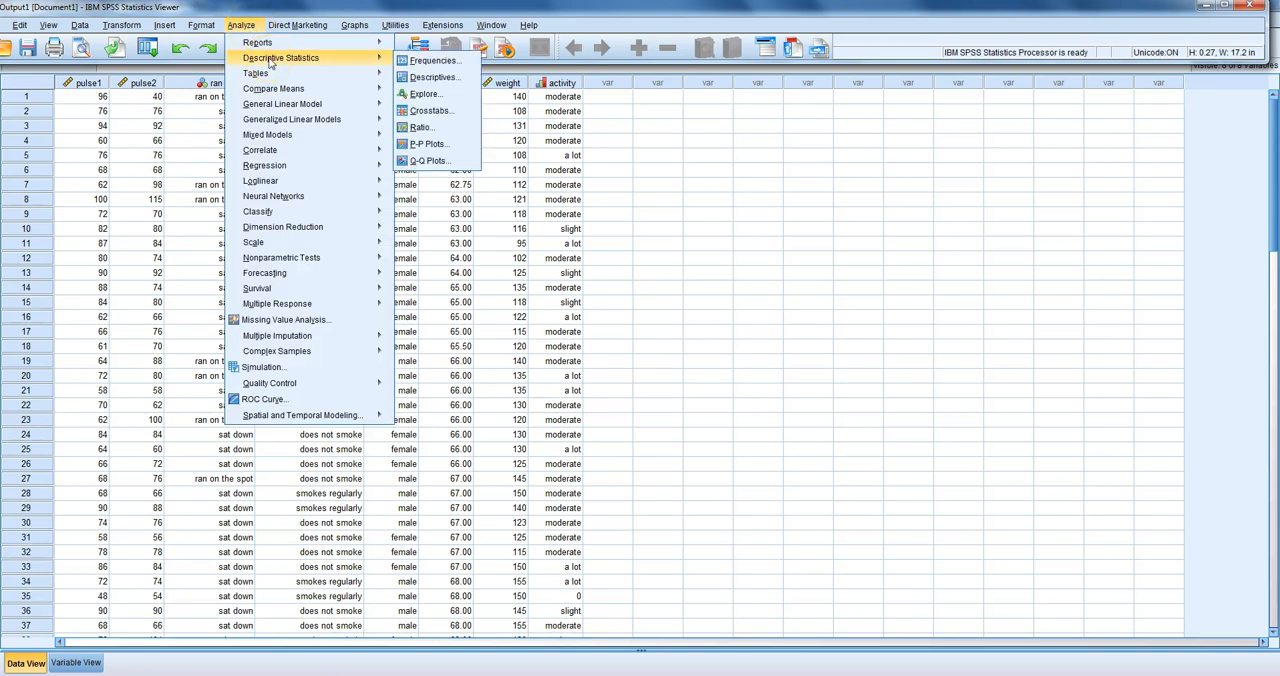
pyautogui.click(409, 62)
pyautogui.moveTo(752, 305); pyautogui.dragTo(606, 374)
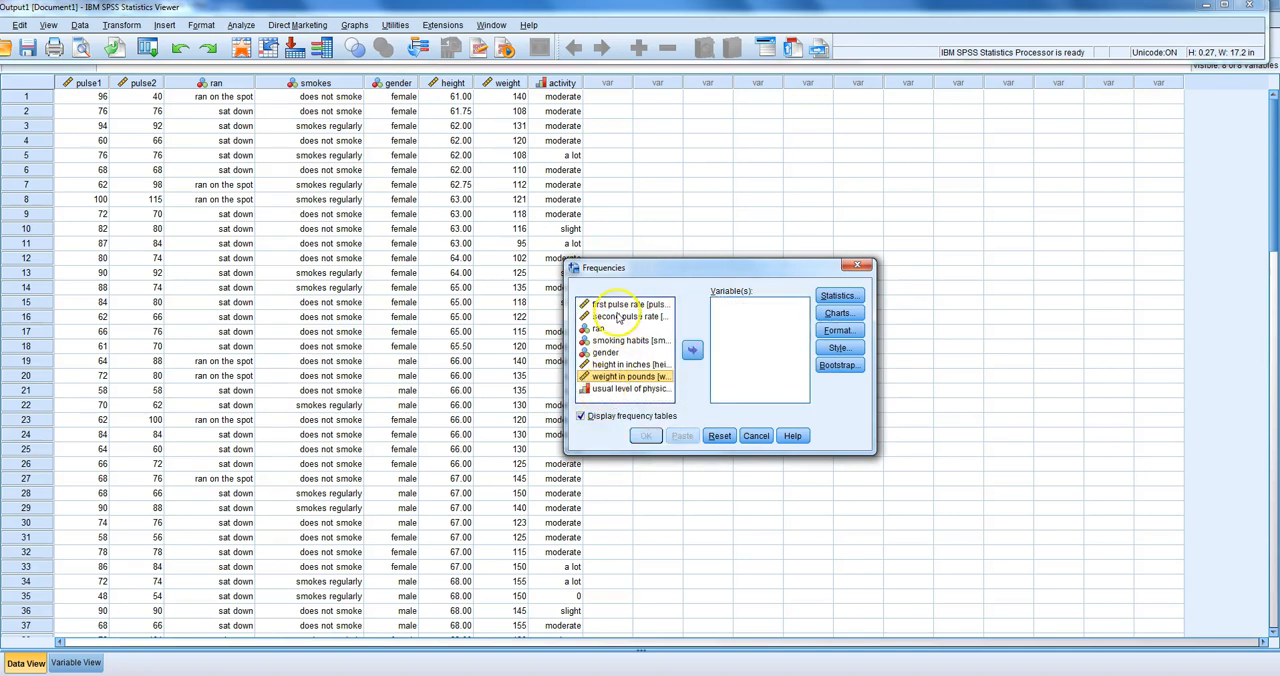
pyautogui.moveTo(620, 304); pyautogui.dragTo(745, 308)
pyautogui.moveTo(641, 306); pyautogui.dragTo(752, 332)
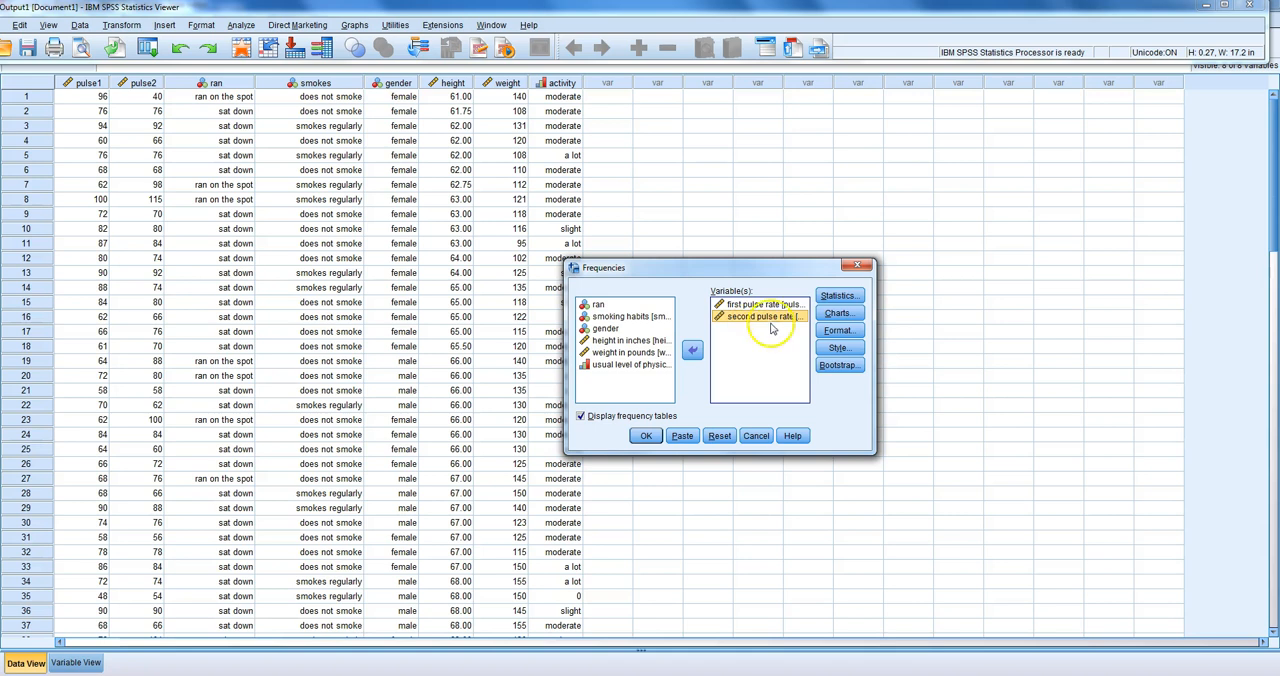
# Step: Check the statistics selection, keeping mean, median, mode, standard deviation, range and quartiles, and run the analysis for both pulse rates
pyautogui.click(837, 295)
pyautogui.click(781, 302)
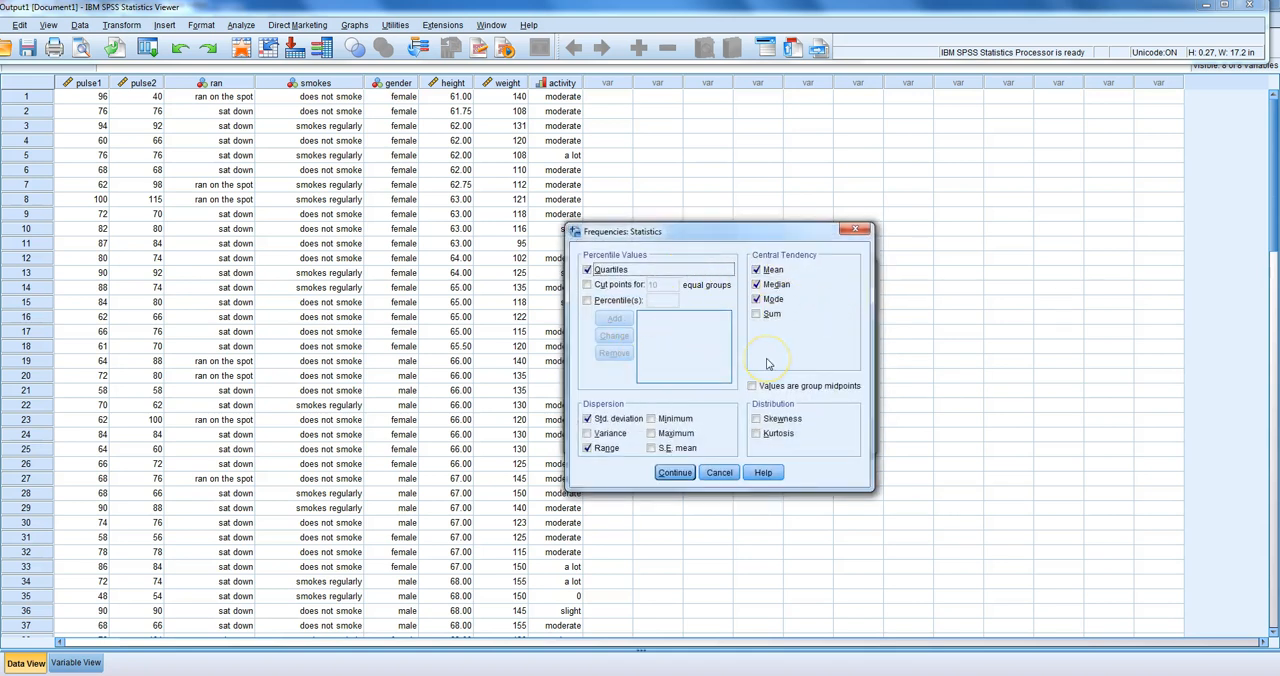
pyautogui.click(674, 472)
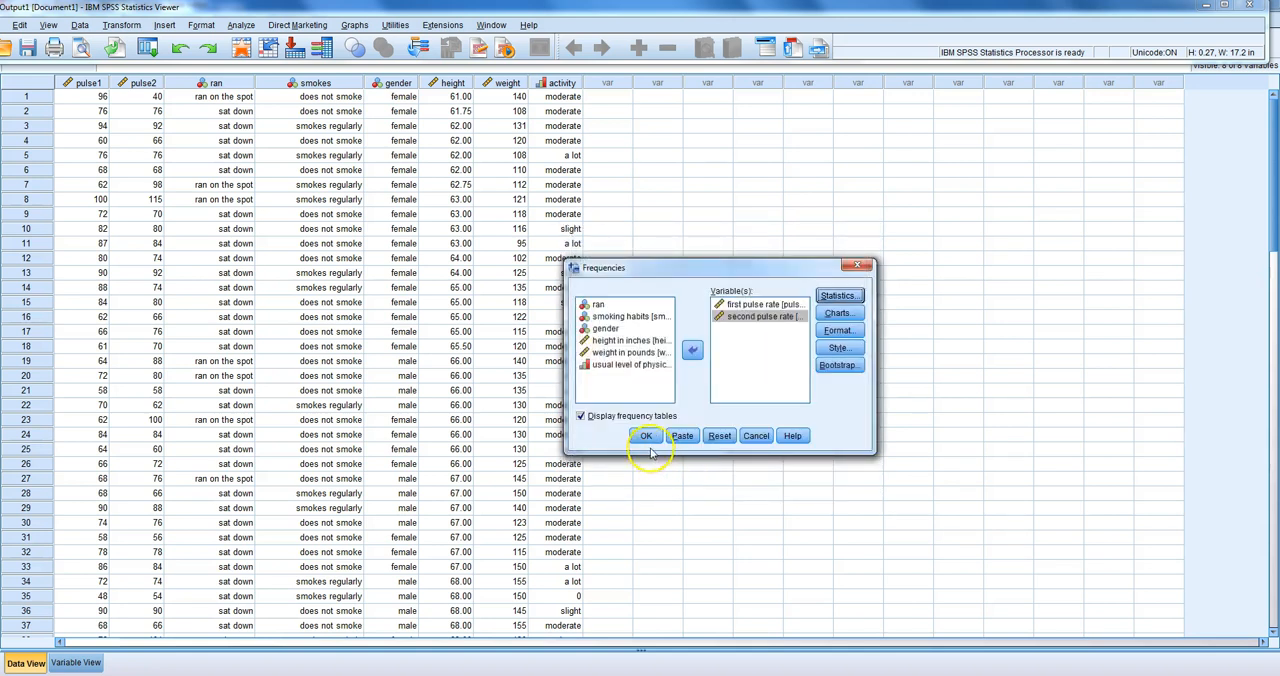
pyautogui.click(647, 437)
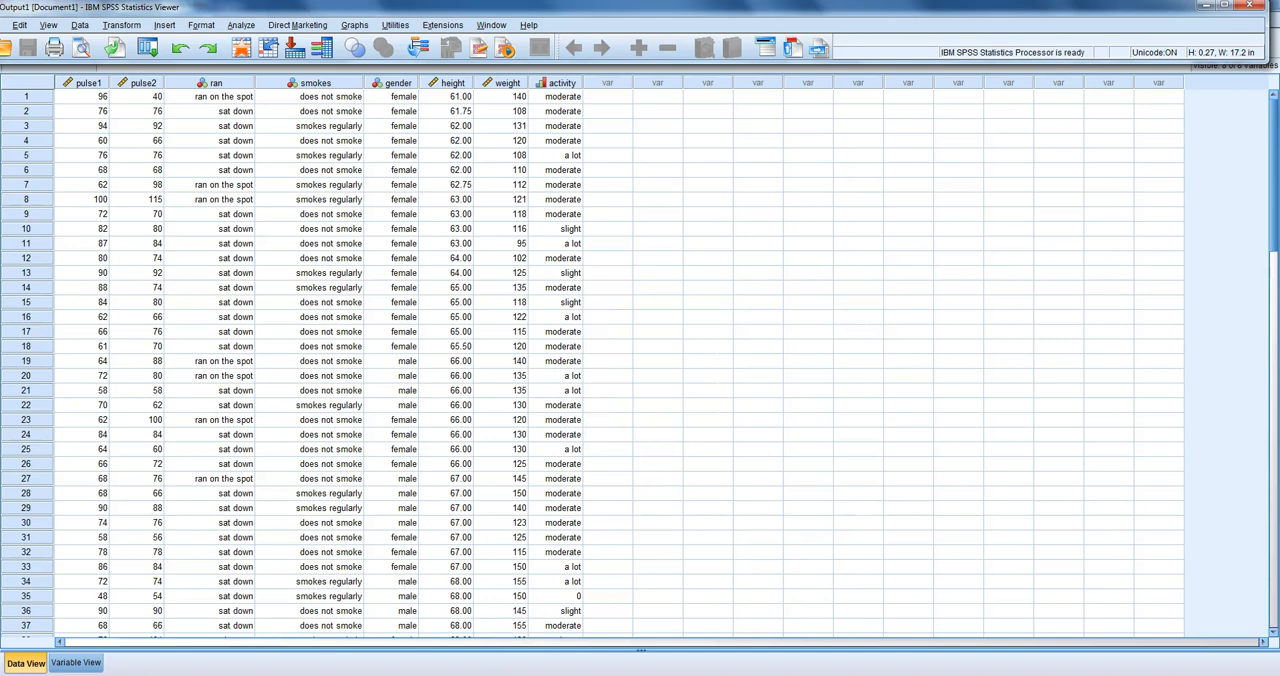
# Step: Bring up the output and compare the statistics of the first and second pulse rates
pyautogui.click(1222, 8)
pyautogui.click(370, 247)
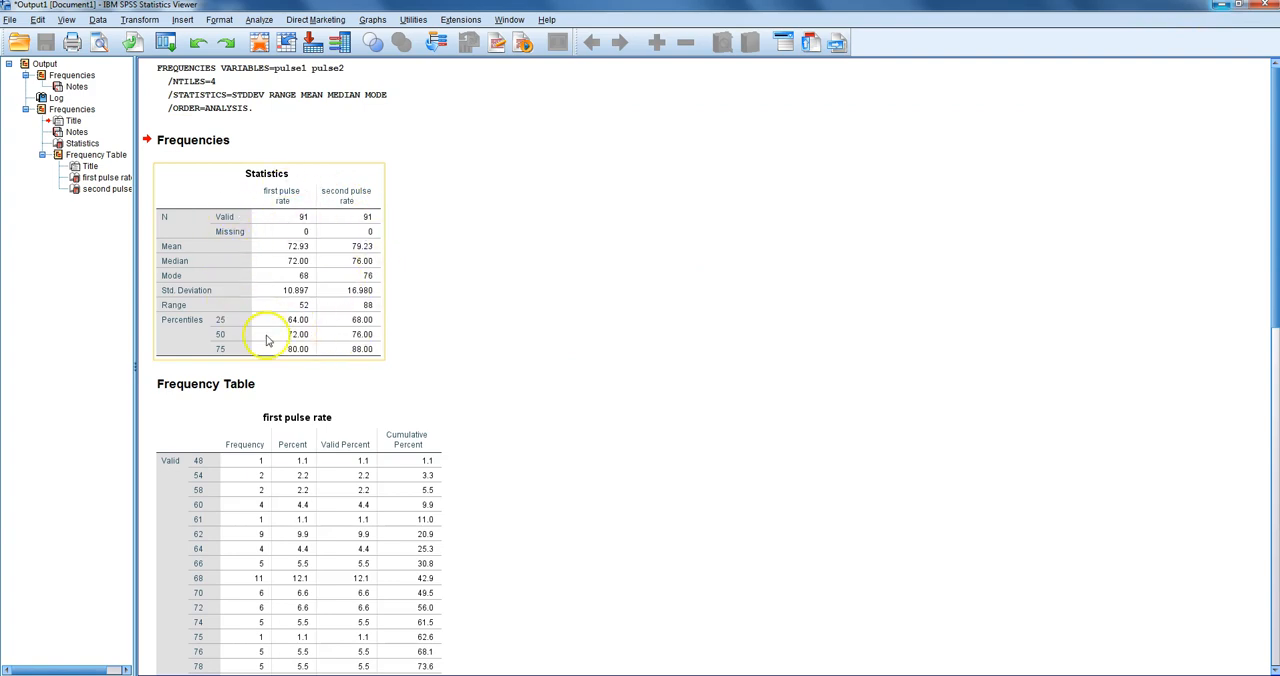
pyautogui.click(417, 236)
pyautogui.click(407, 276)
pyautogui.click(374, 298)
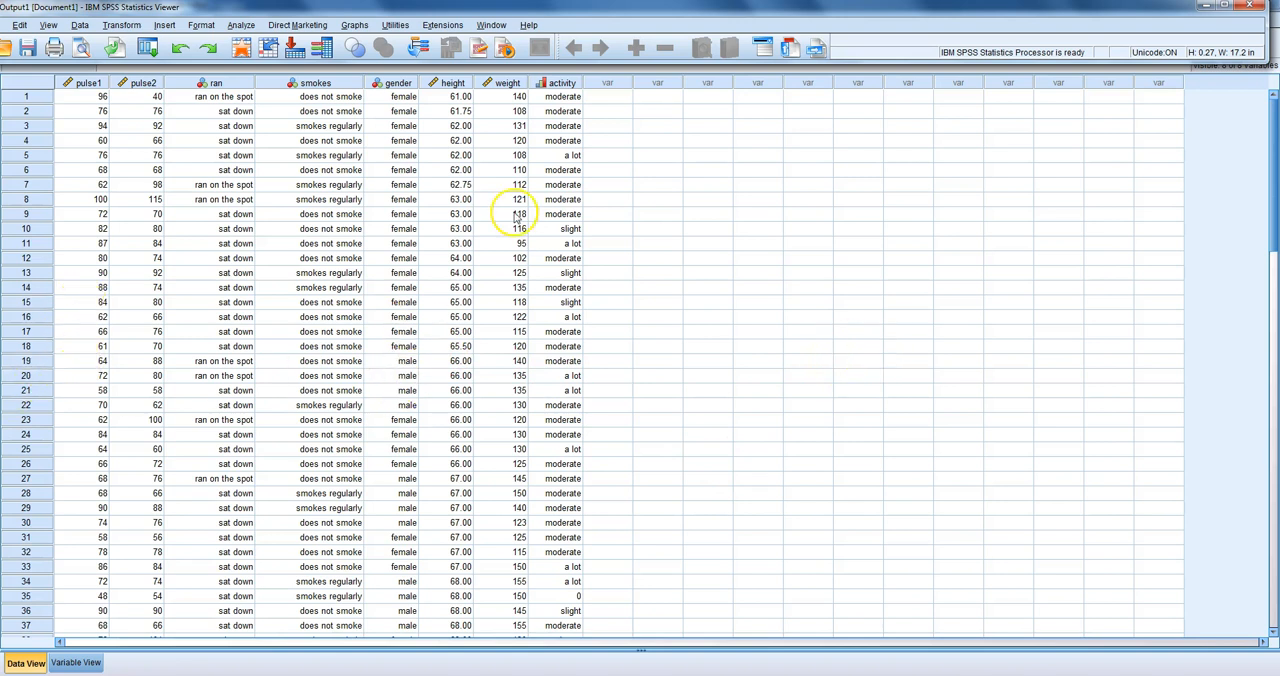
# Step: Set up an Explore analysis with first pulse rate as the dependent variable and gender as the factor
pyautogui.click(240, 27)
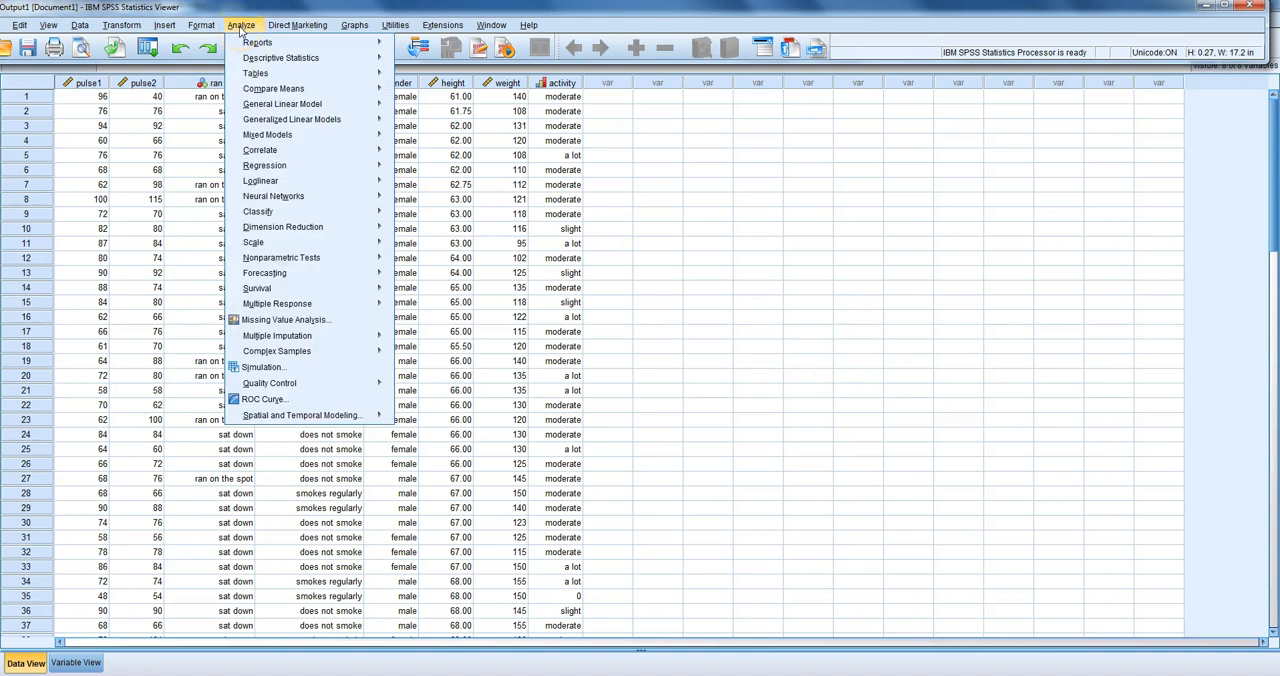
pyautogui.moveTo(258, 60)
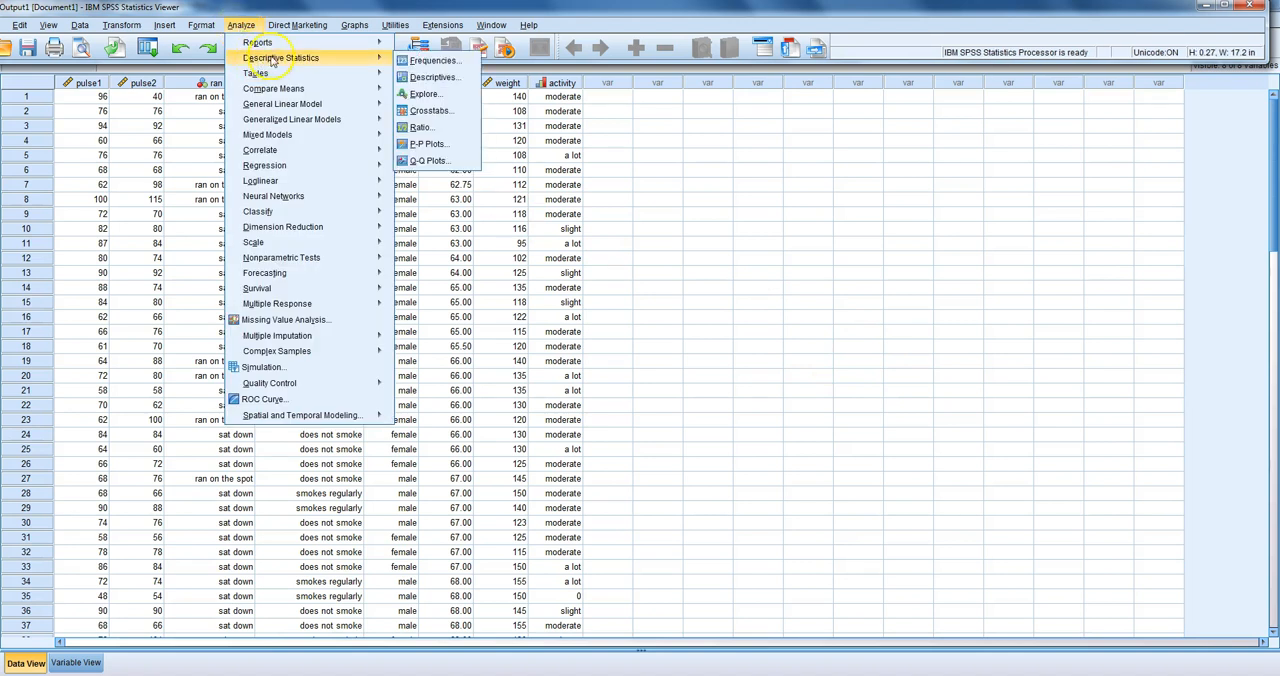
pyautogui.click(434, 97)
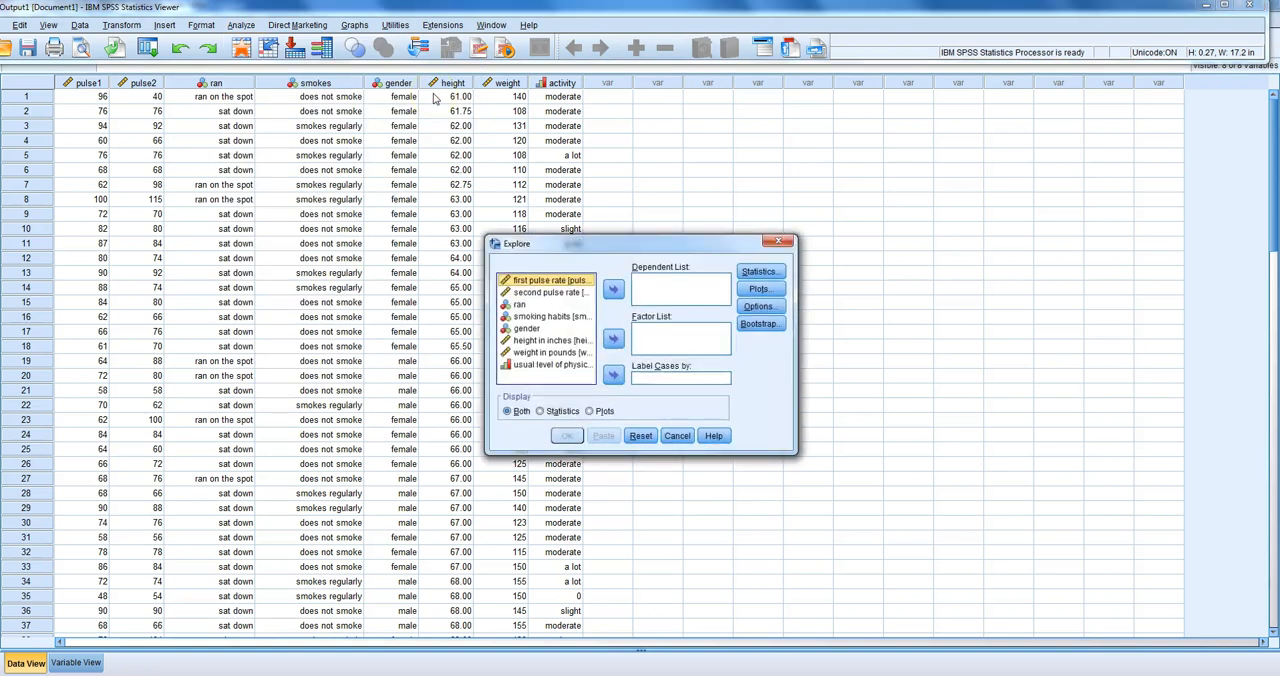
pyautogui.moveTo(640, 245); pyautogui.dragTo(734, 205)
pyautogui.moveTo(638, 243); pyautogui.dragTo(751, 253)
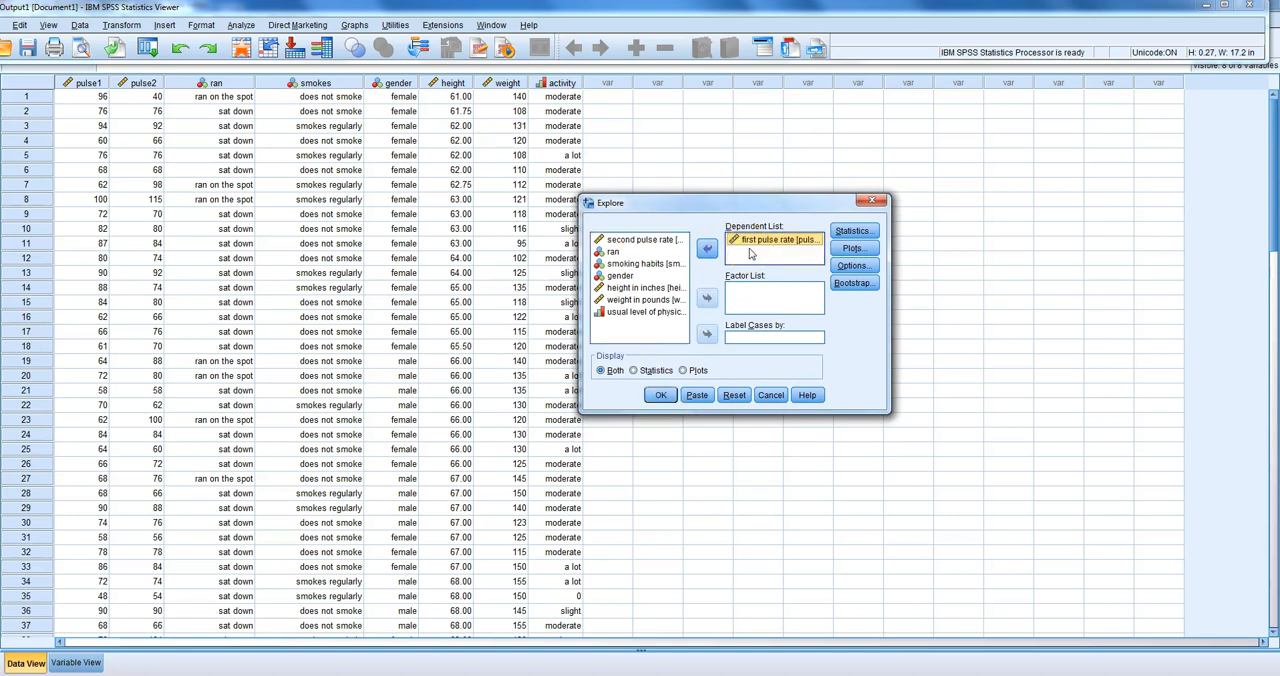
pyautogui.moveTo(620, 276); pyautogui.dragTo(754, 304)
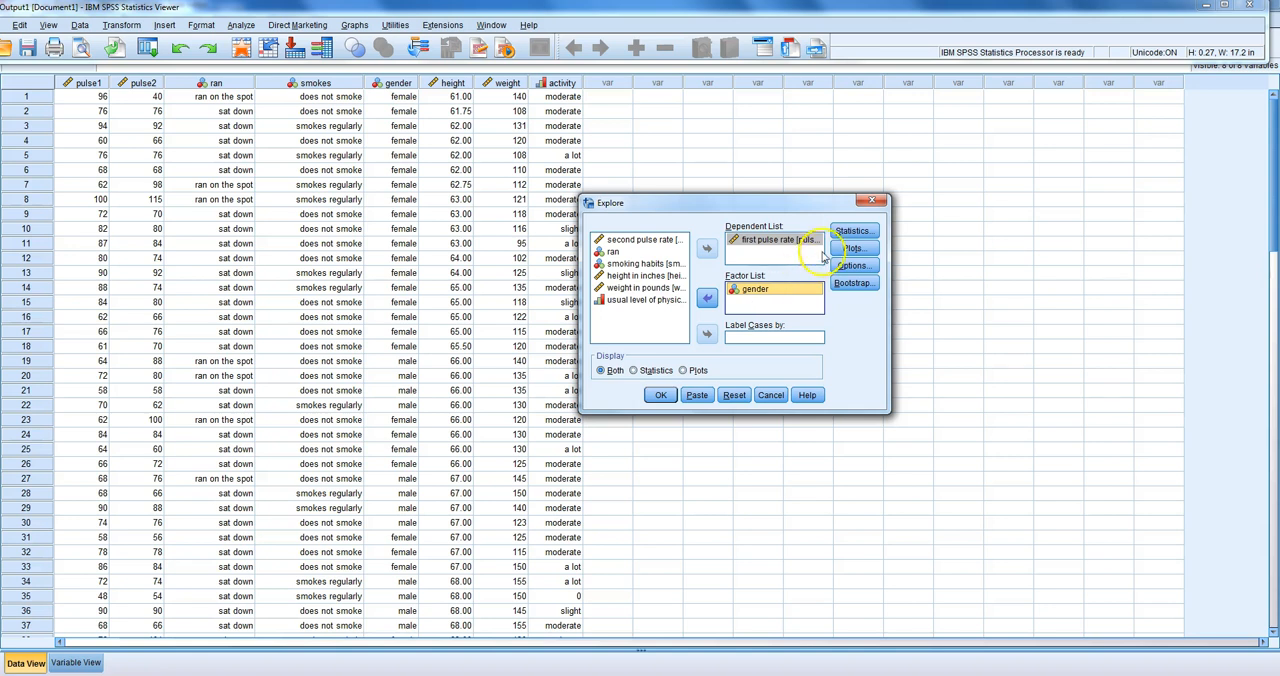
# Step: Keep Descriptives with a 95% confidence interval for the mean and run the Explore analysis
pyautogui.click(853, 231)
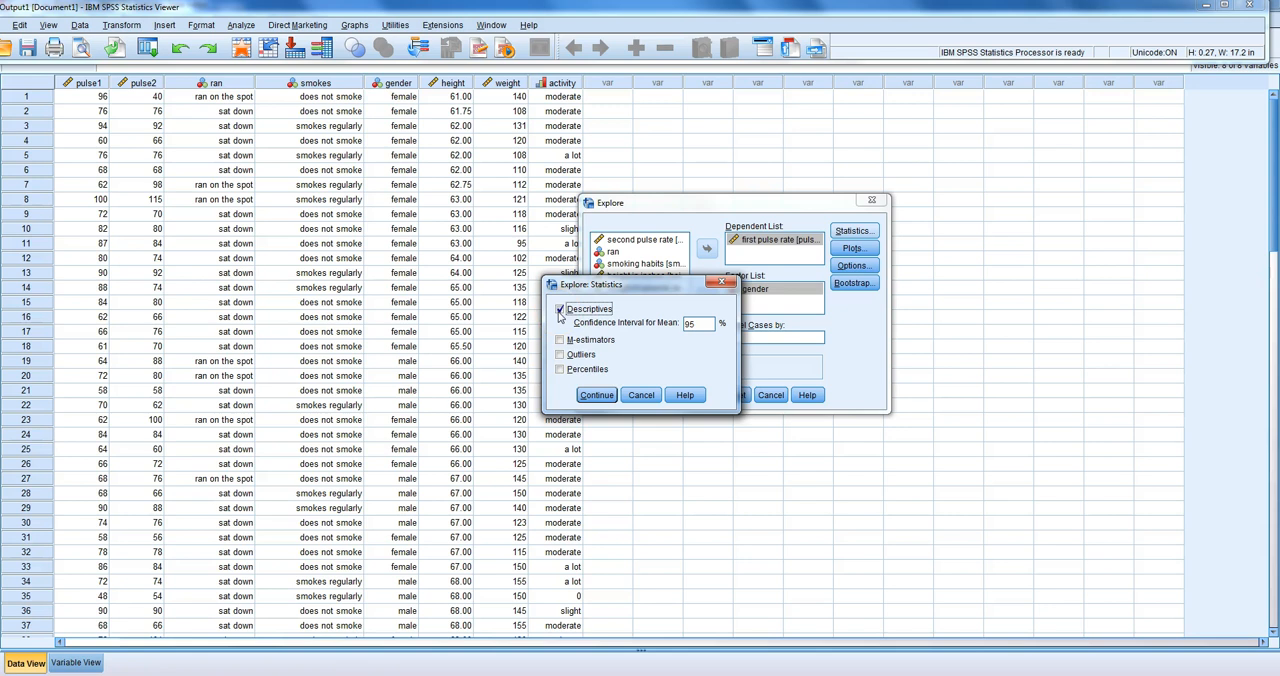
pyautogui.click(594, 398)
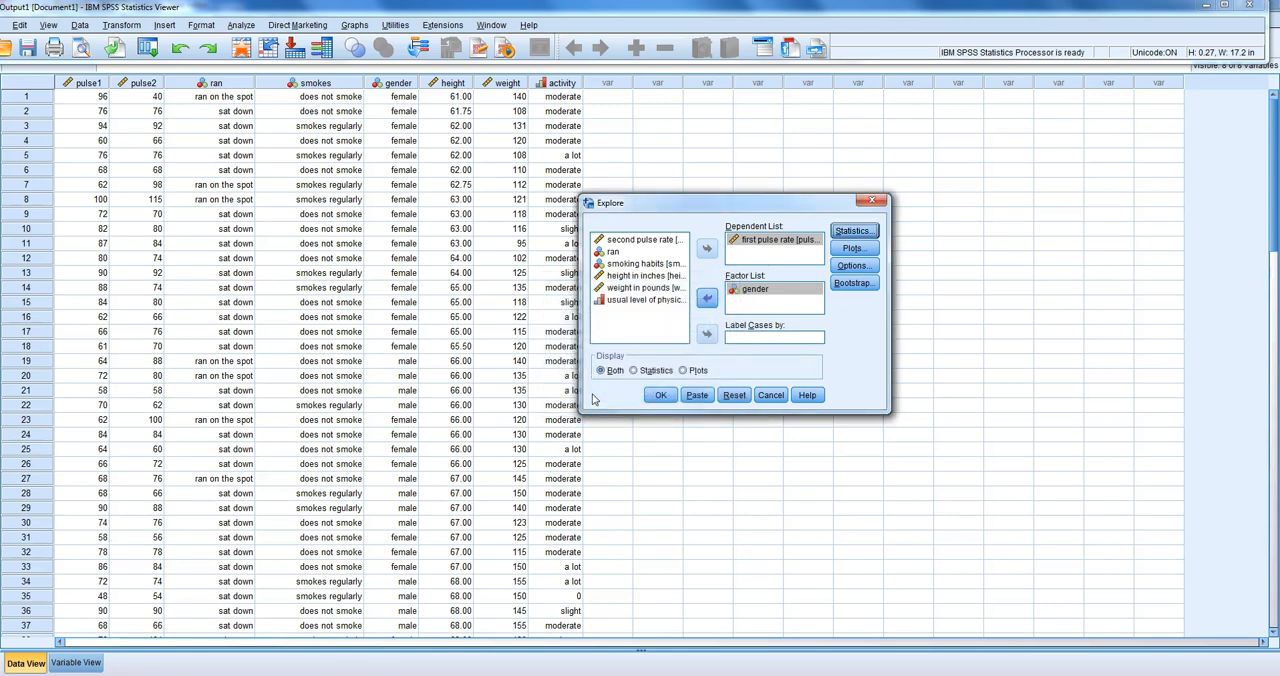
pyautogui.click(660, 395)
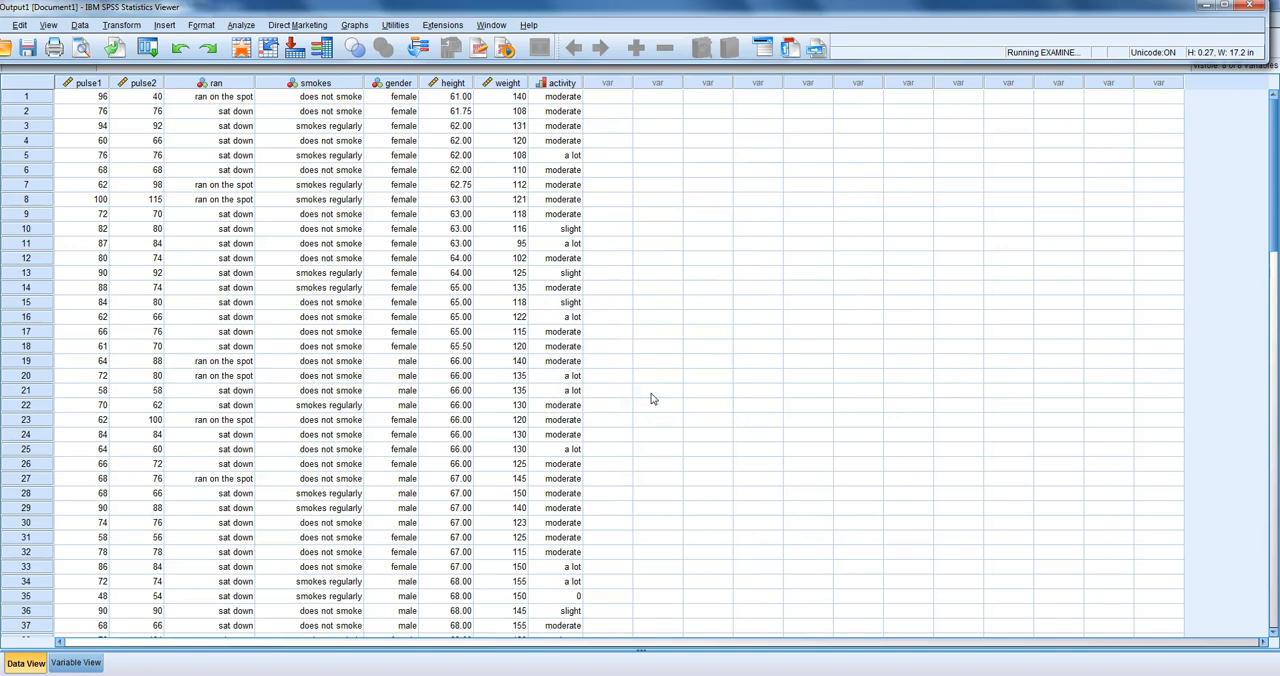
# Step: Bring up the Explore output and examine the first pulse rate descriptives for males and females
pyautogui.moveTo(478, 672)
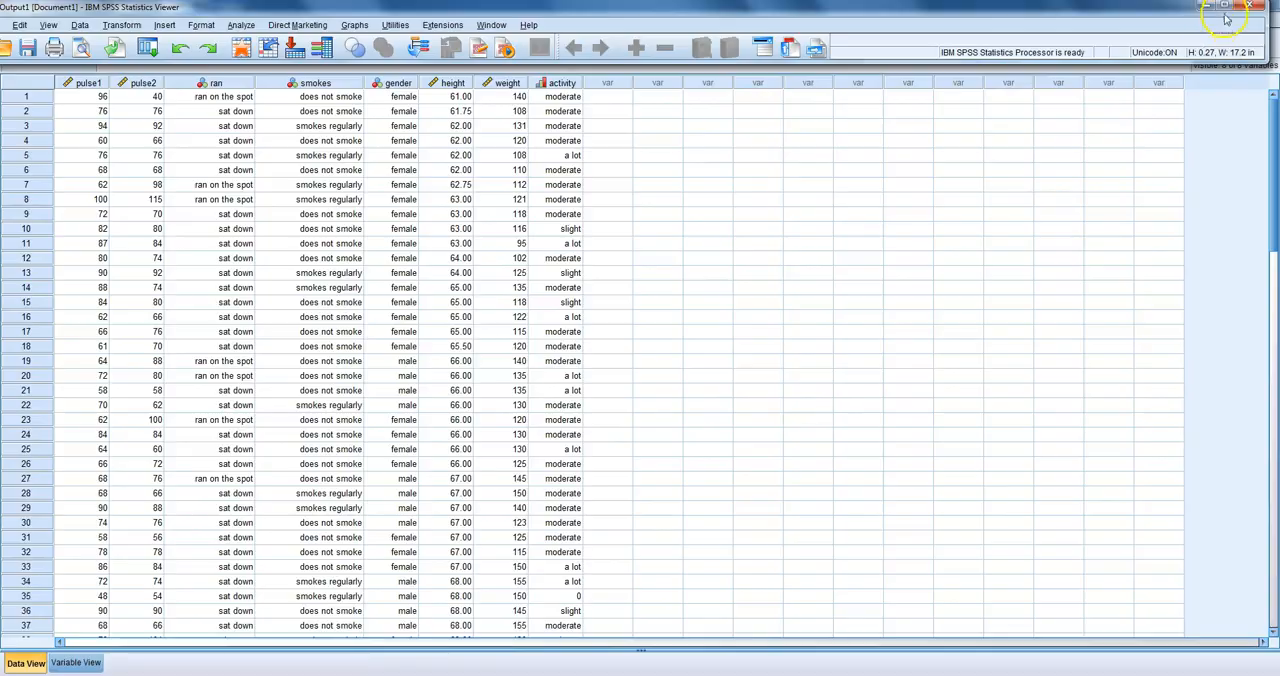
pyautogui.click(1205, 7)
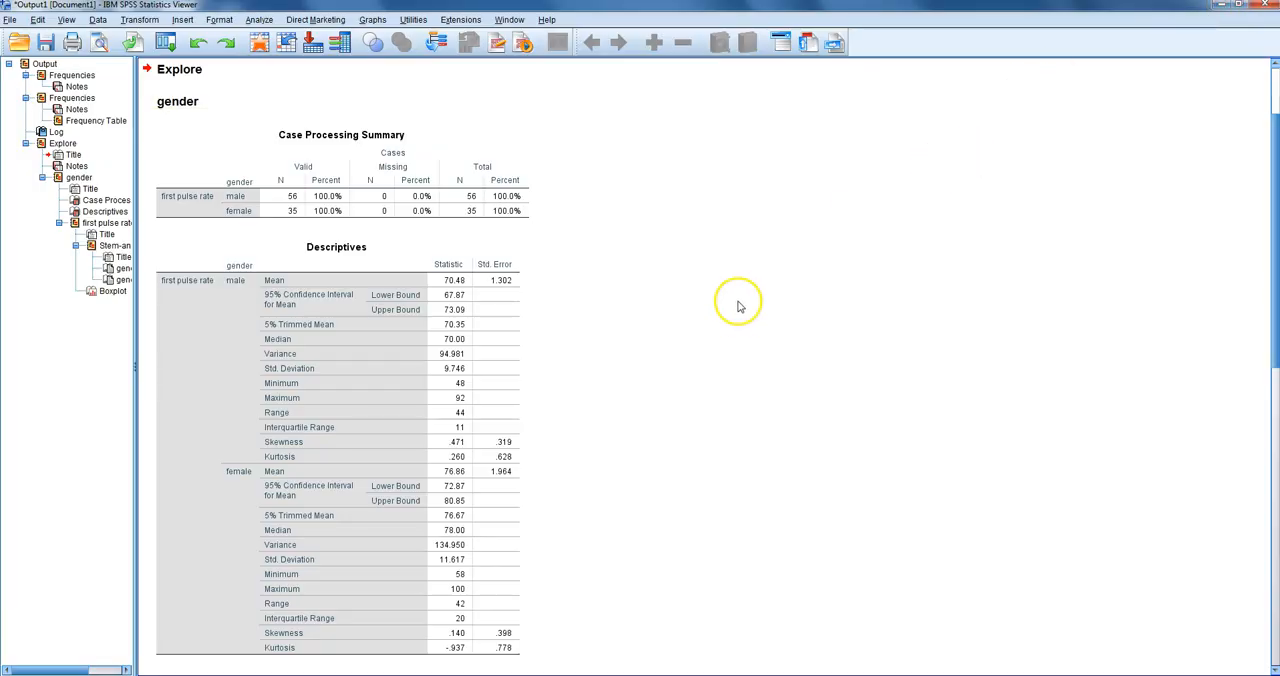
pyautogui.scroll(-3, 738, 308)
pyautogui.click(406, 225)
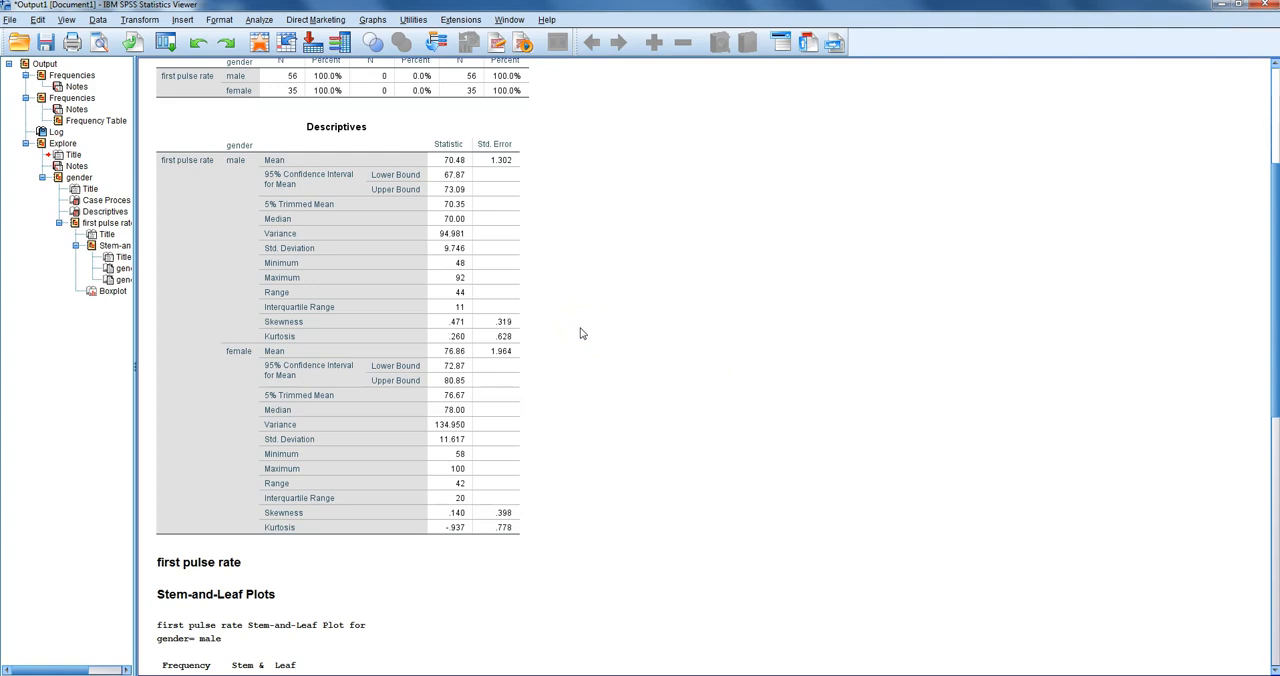
pyautogui.click(440, 396)
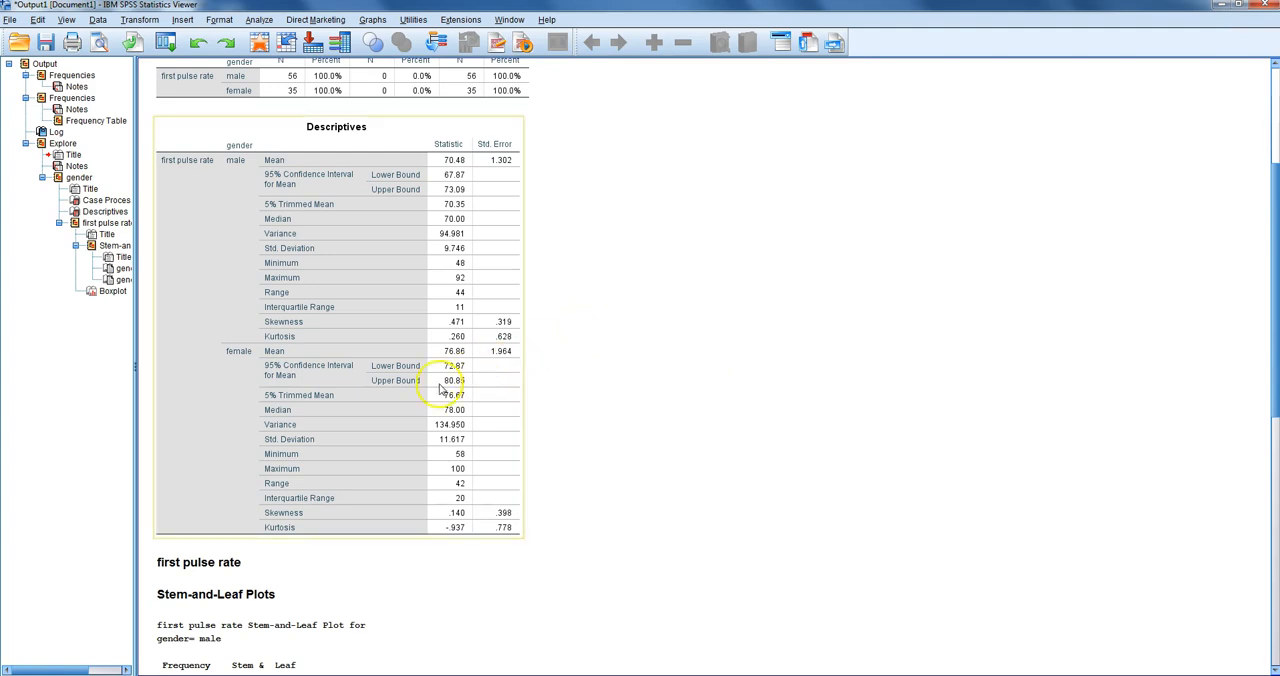